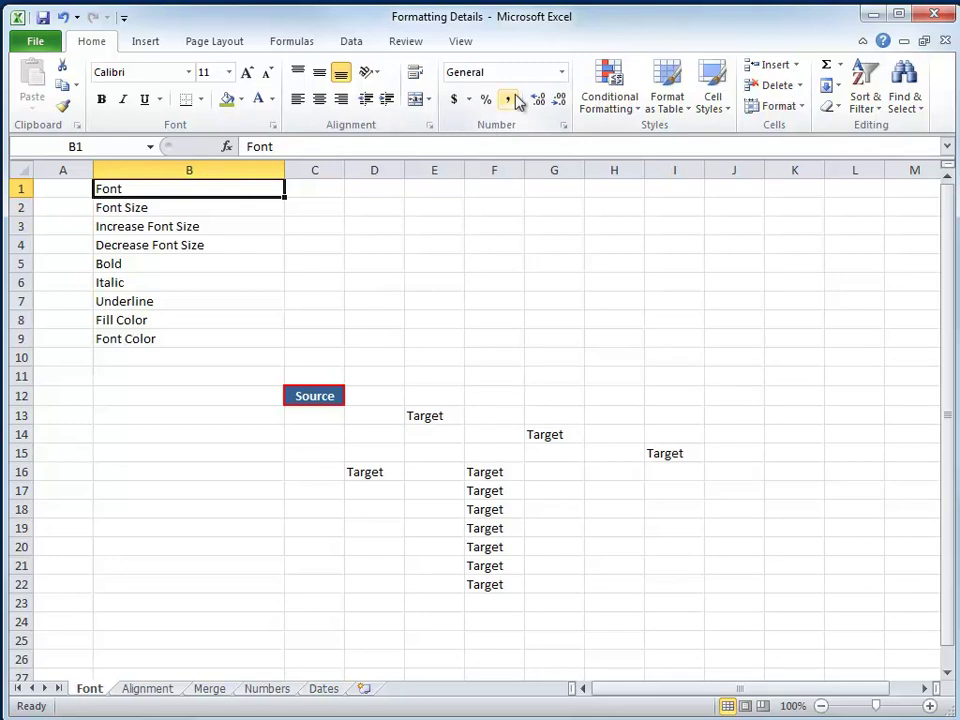
Change the Font sample in B1 from Calibri to Calisto MT
left_click(563, 74)
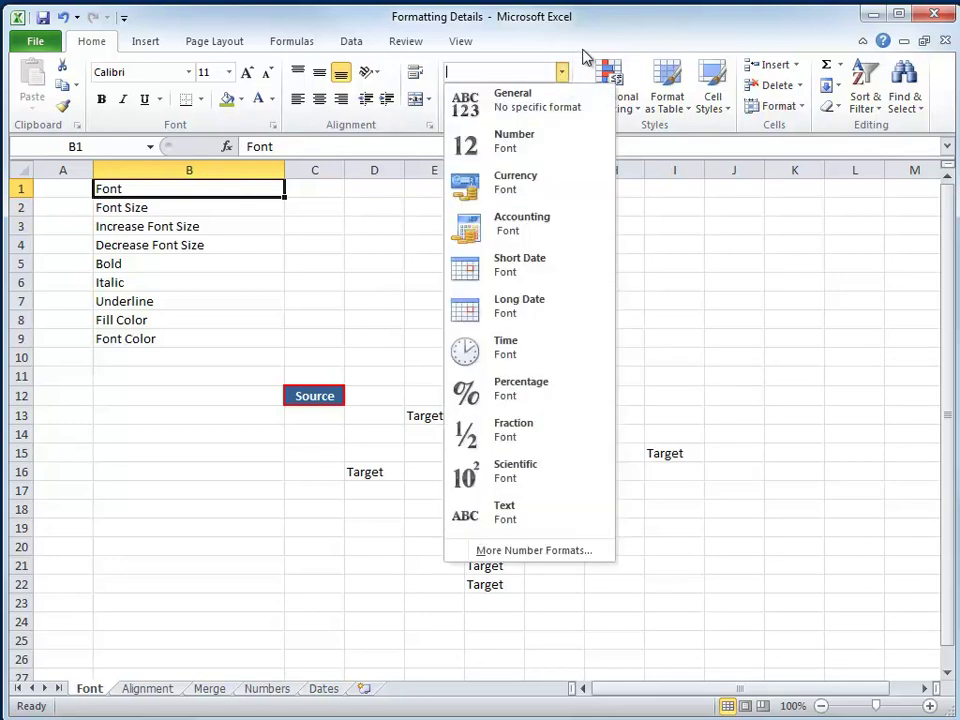
left_click(589, 51)
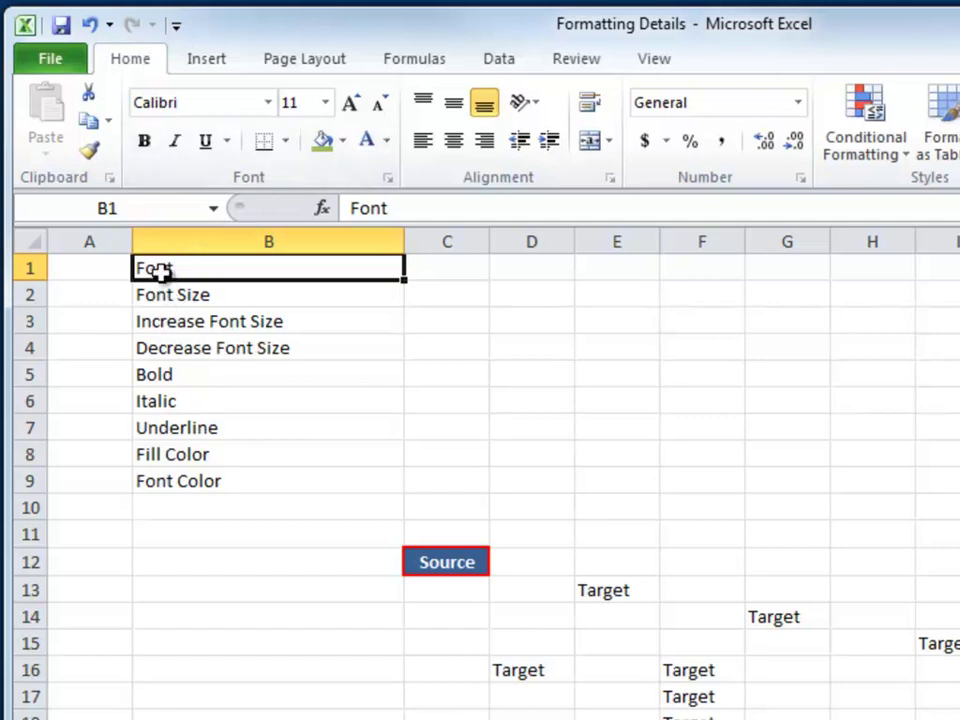
left_click(267, 104)
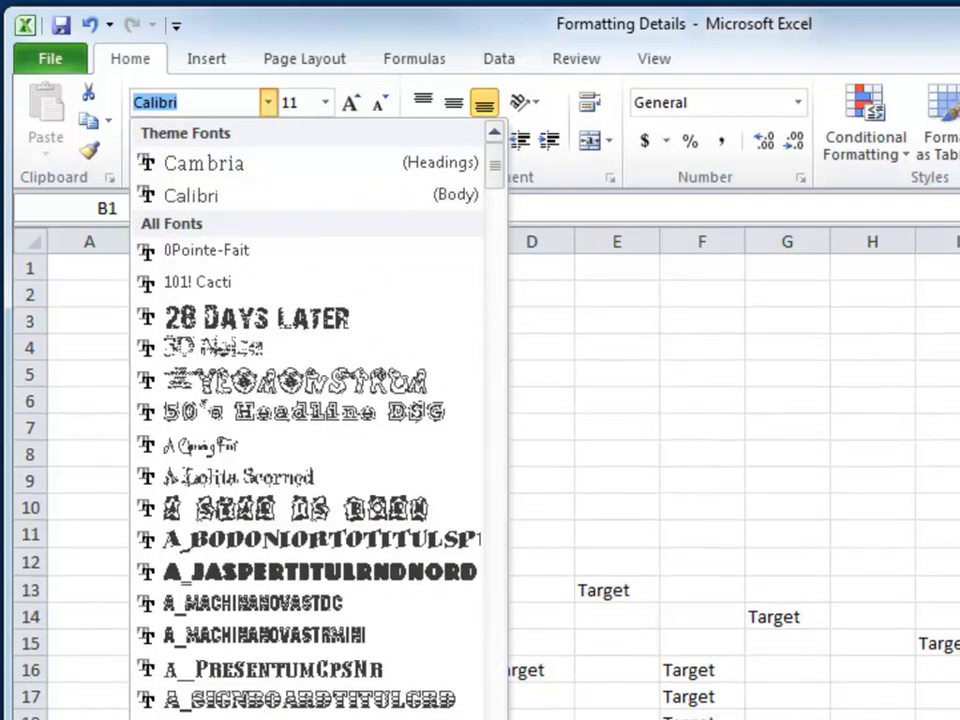
left_click_drag(503, 186, 499, 422)
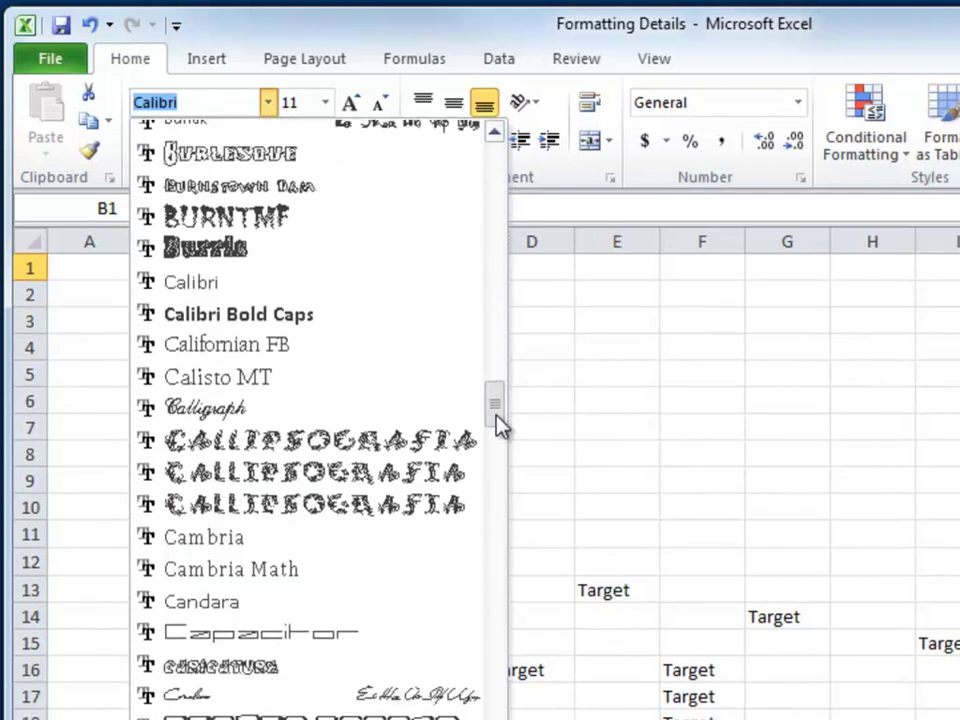
left_click(306, 379)
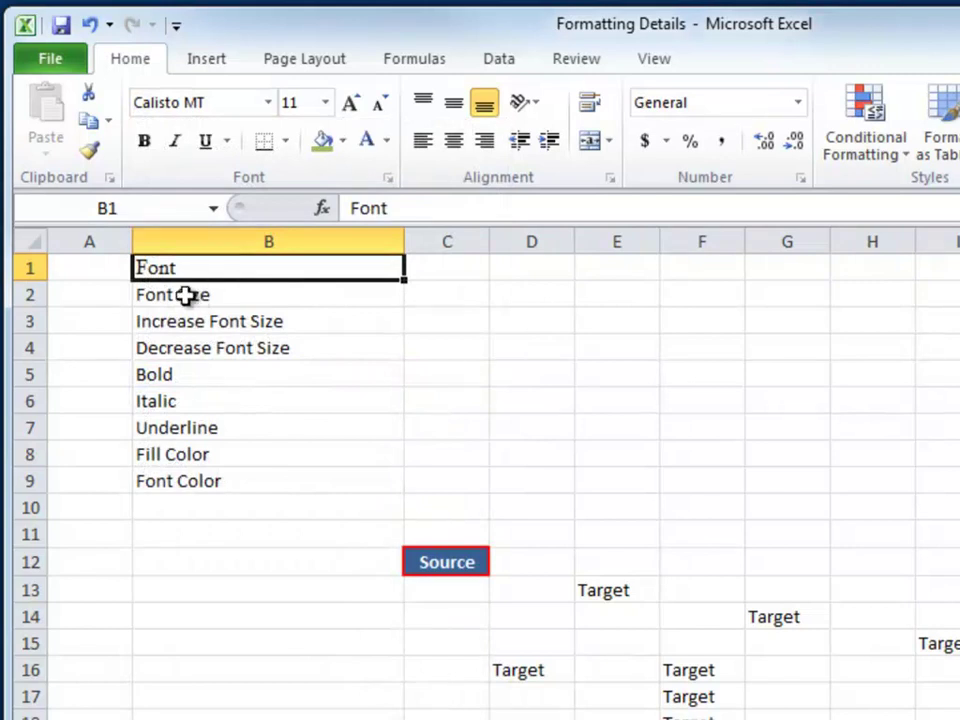
Set the Font Size sample text in B2 to 28 point
left_click(186, 295)
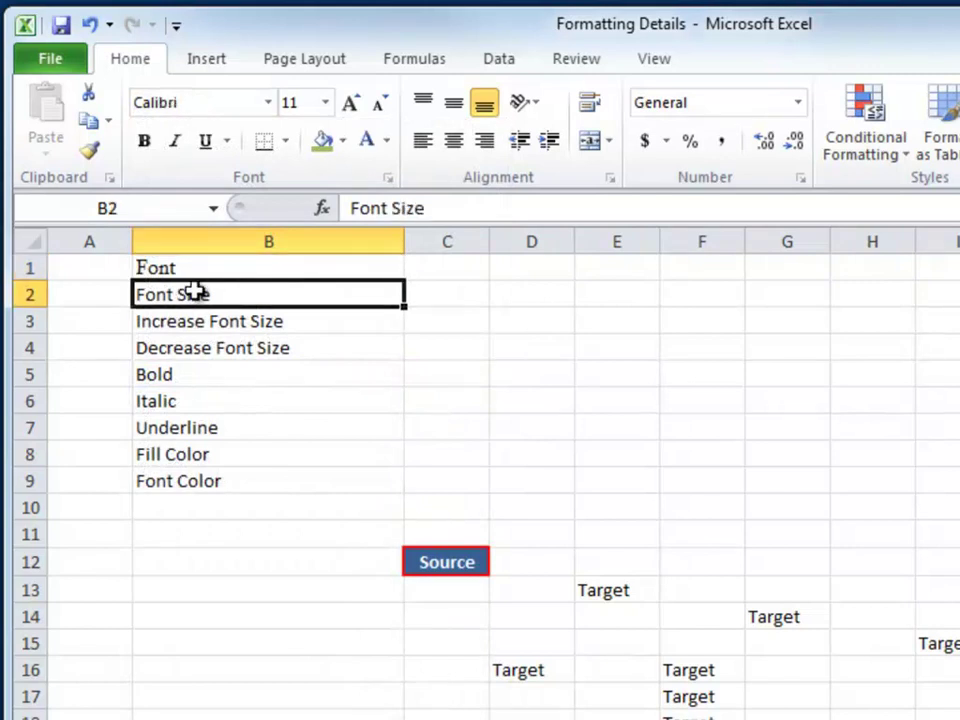
left_click(324, 104)
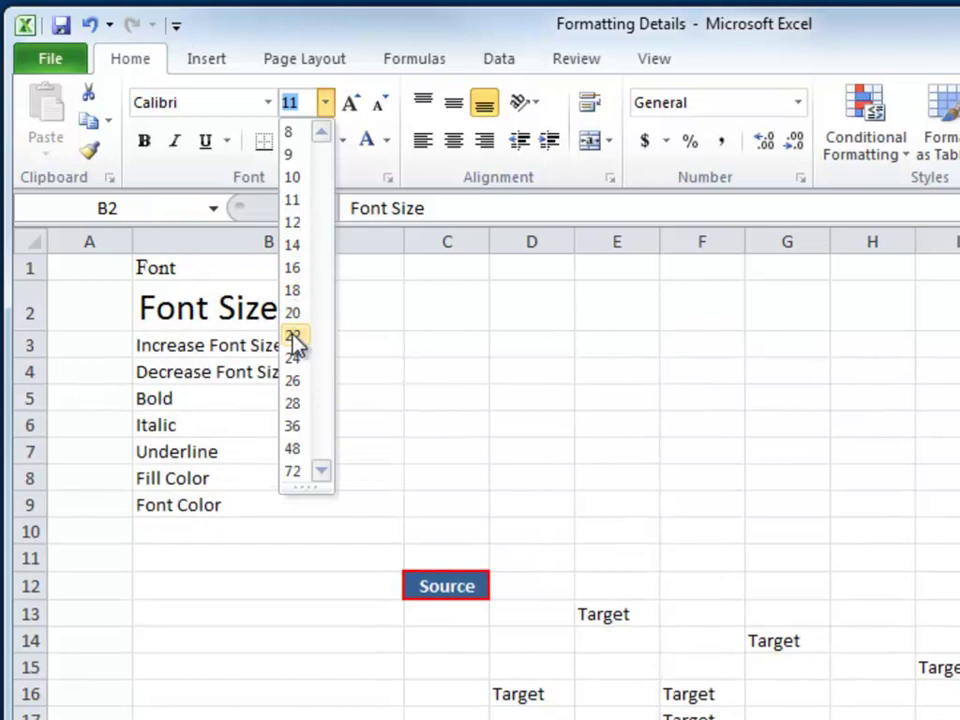
left_click(303, 405)
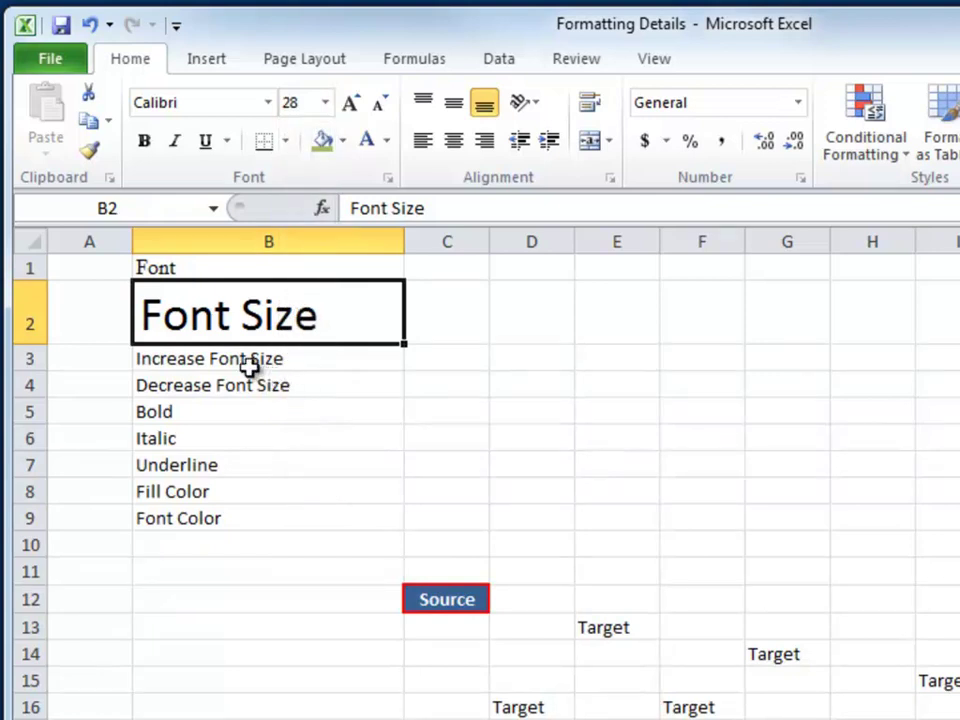
Grow B3's text step by step to 18 point, then shrink it back toward 11 point
left_click(213, 366)
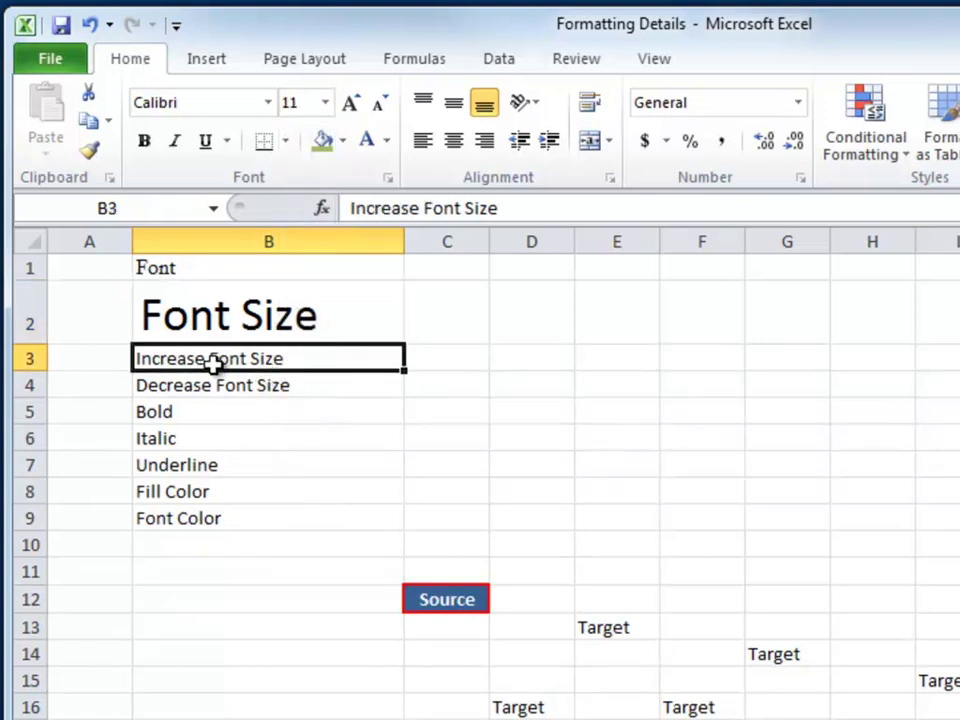
left_click(353, 104)
left_click(353, 104)
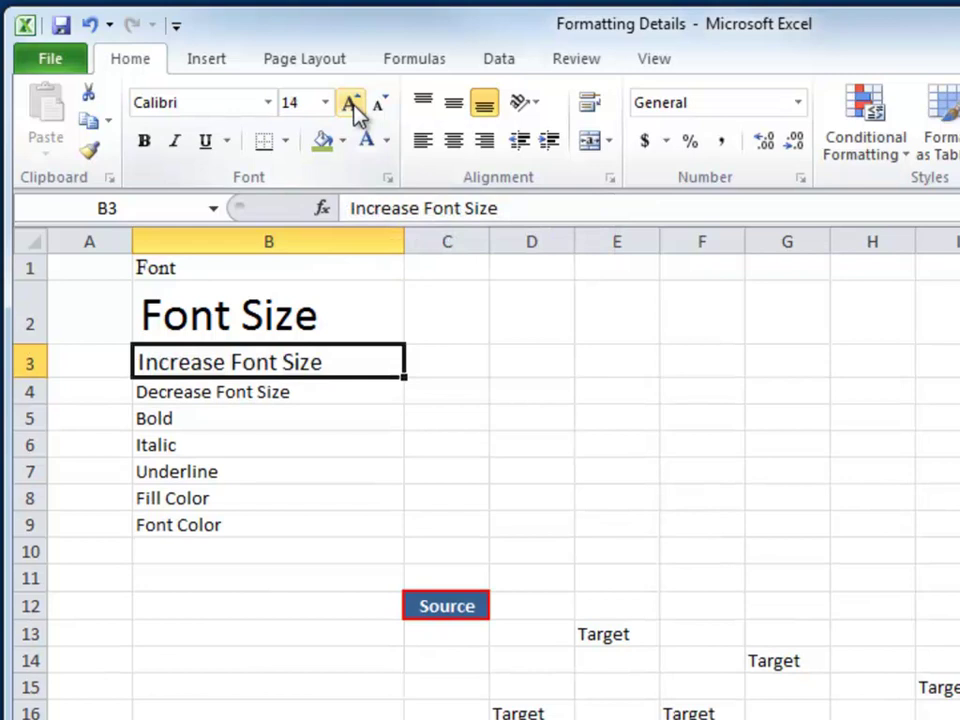
left_click(353, 104)
left_click(353, 104)
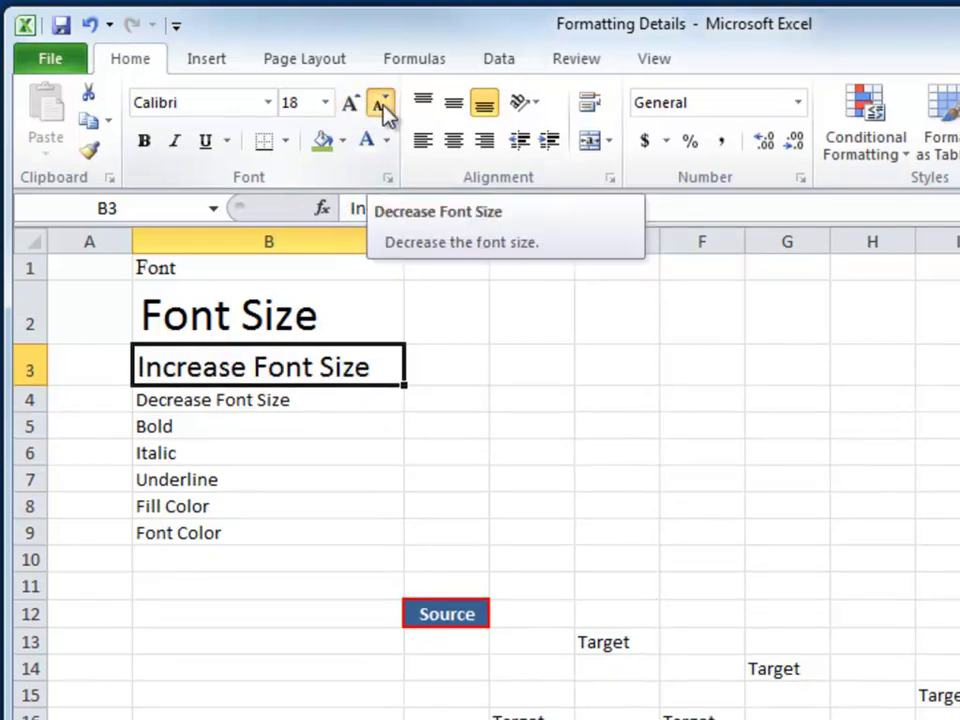
left_click(383, 106)
left_click(383, 106)
left_click(383, 106)
left_click(383, 106)
Make B5 bold, B6 italic, and give B7 a double underline
left_click(162, 415)
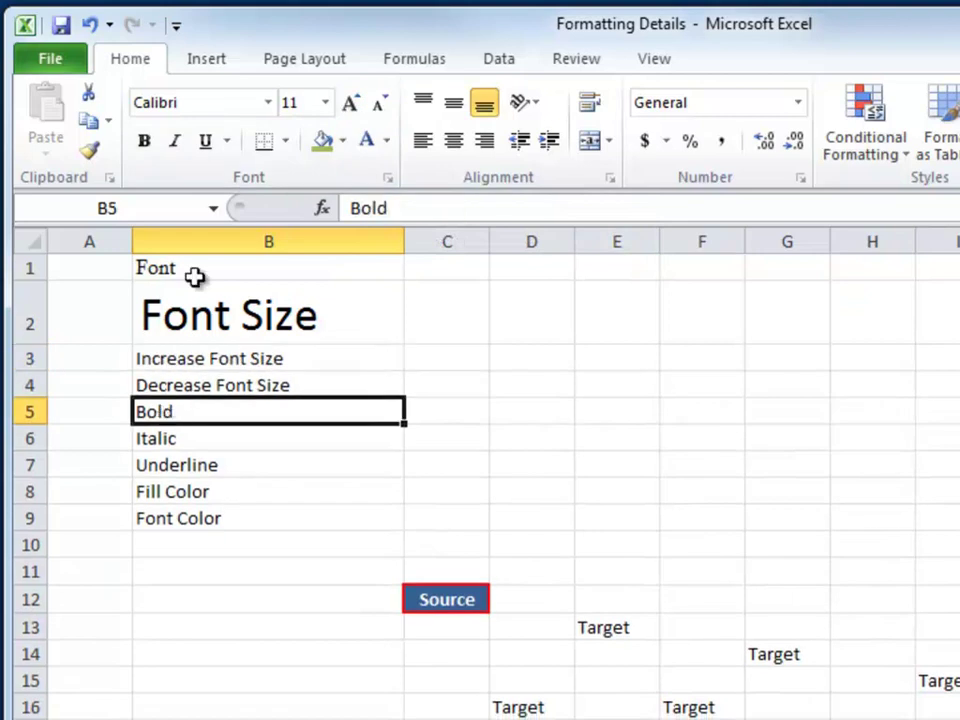
left_click(146, 146)
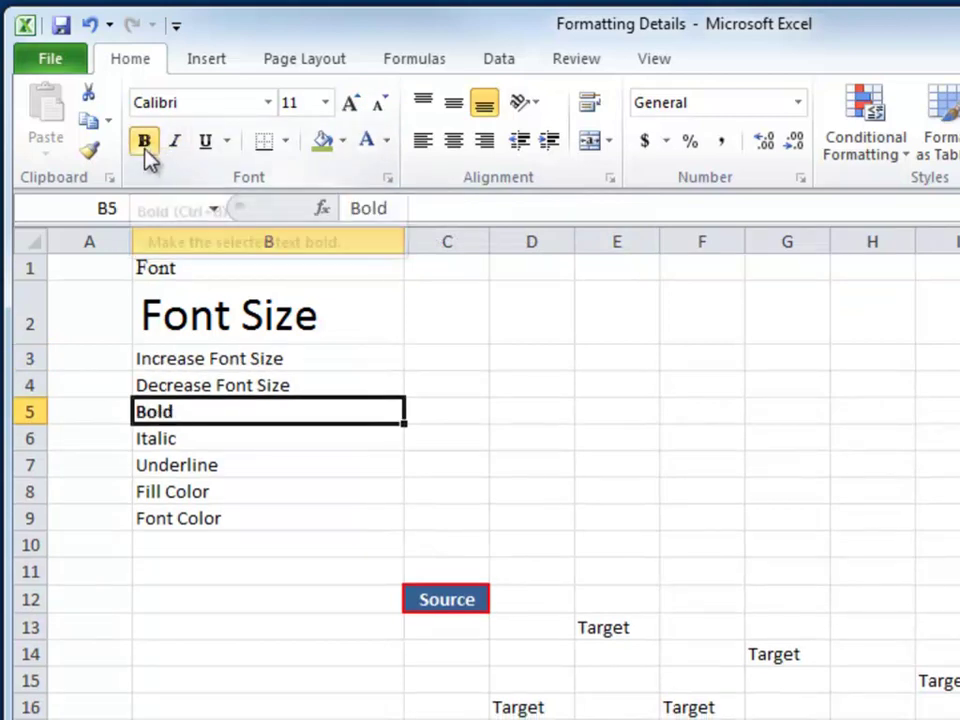
left_click(172, 430)
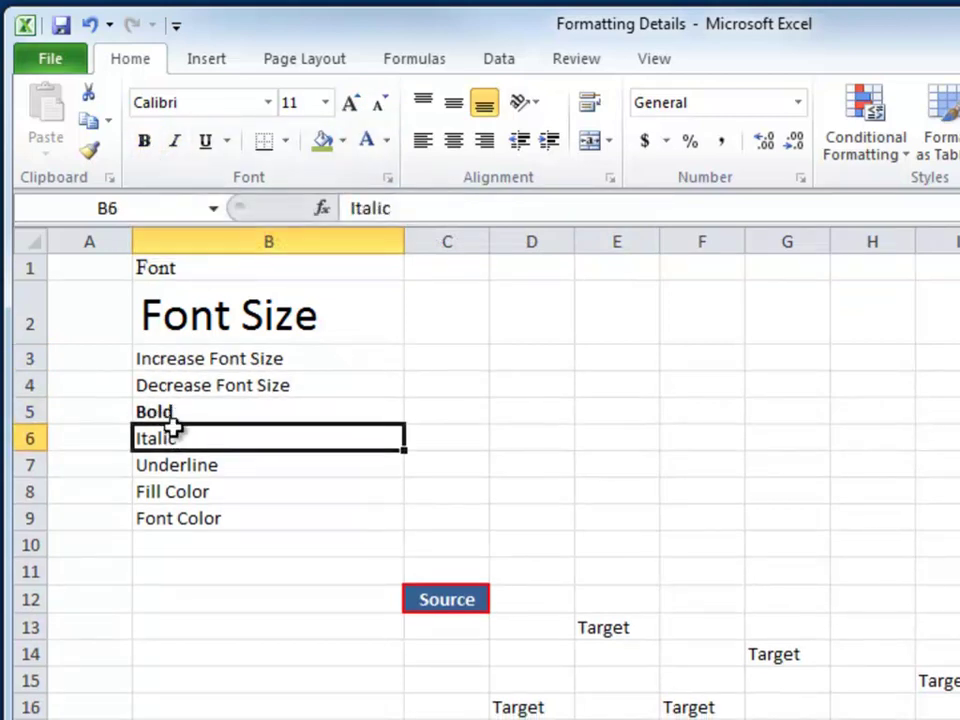
left_click(174, 141)
left_click(176, 465)
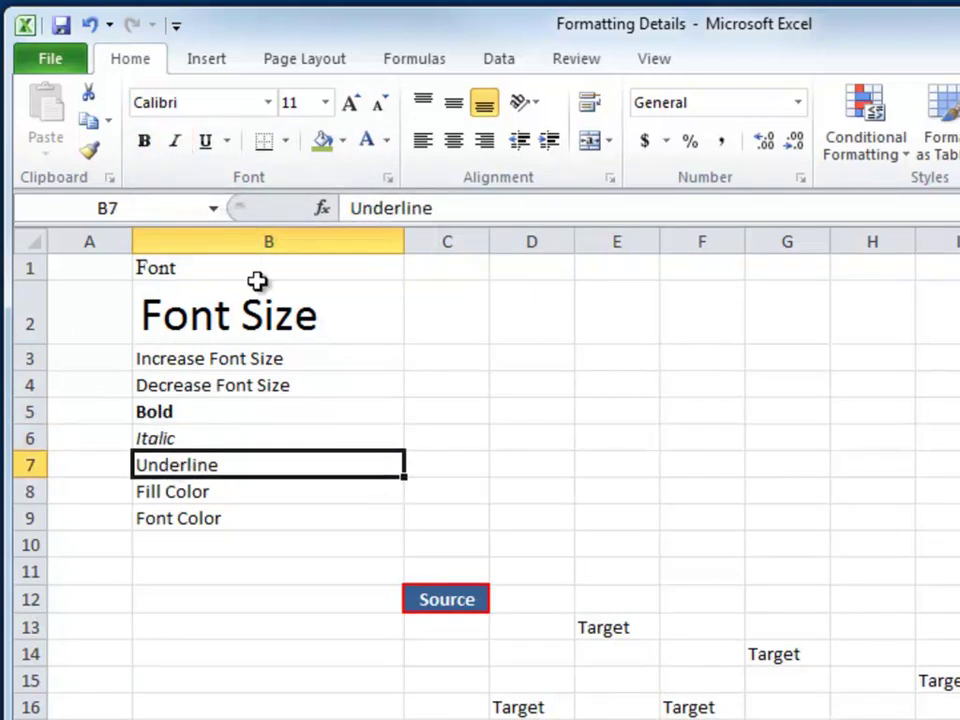
left_click(227, 143)
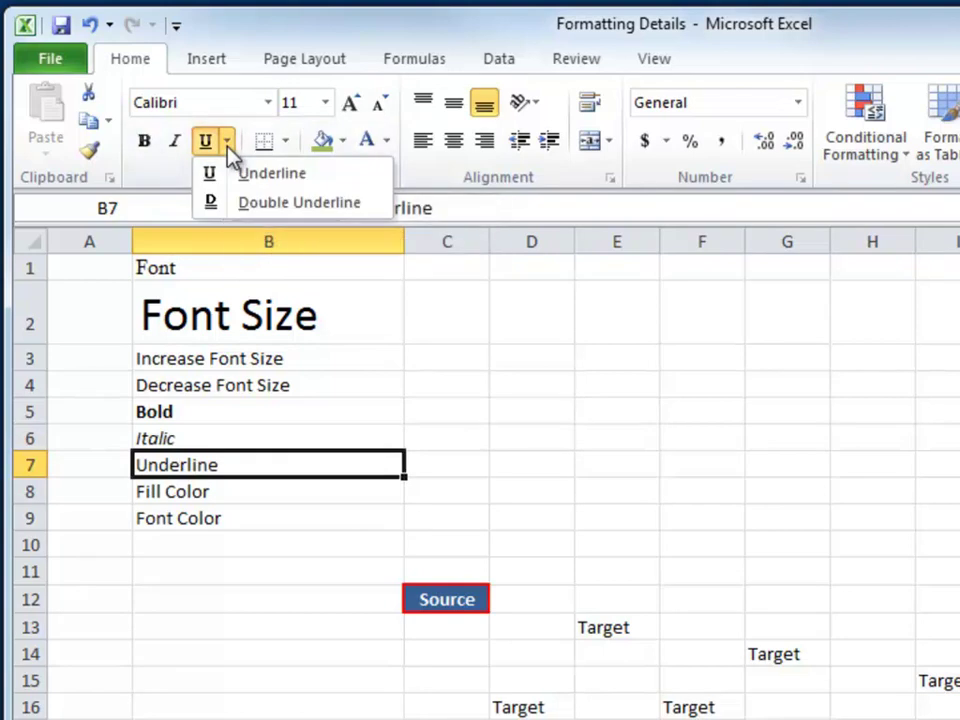
left_click(246, 204)
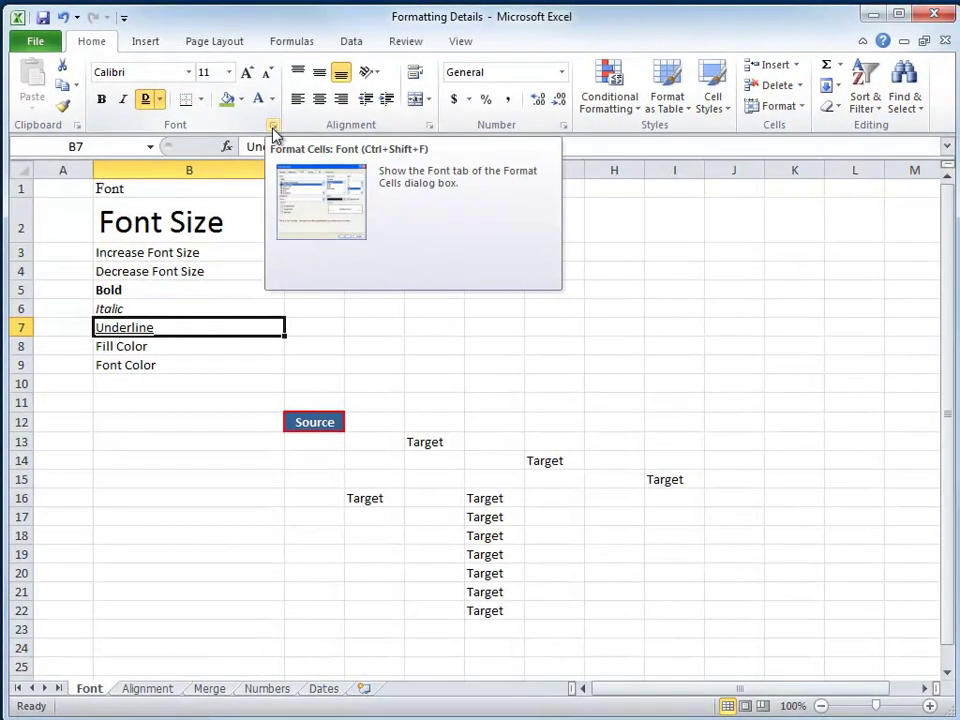
Use Format Cells to give B7's Underline text 72-point size with a double underline
left_click(273, 127)
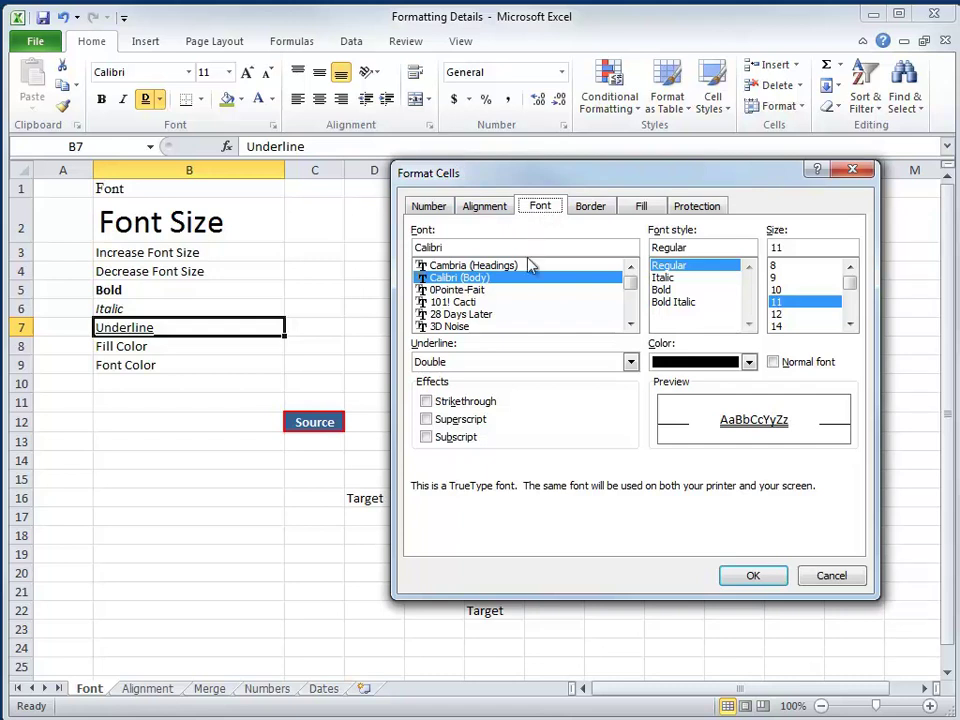
left_click(630, 362)
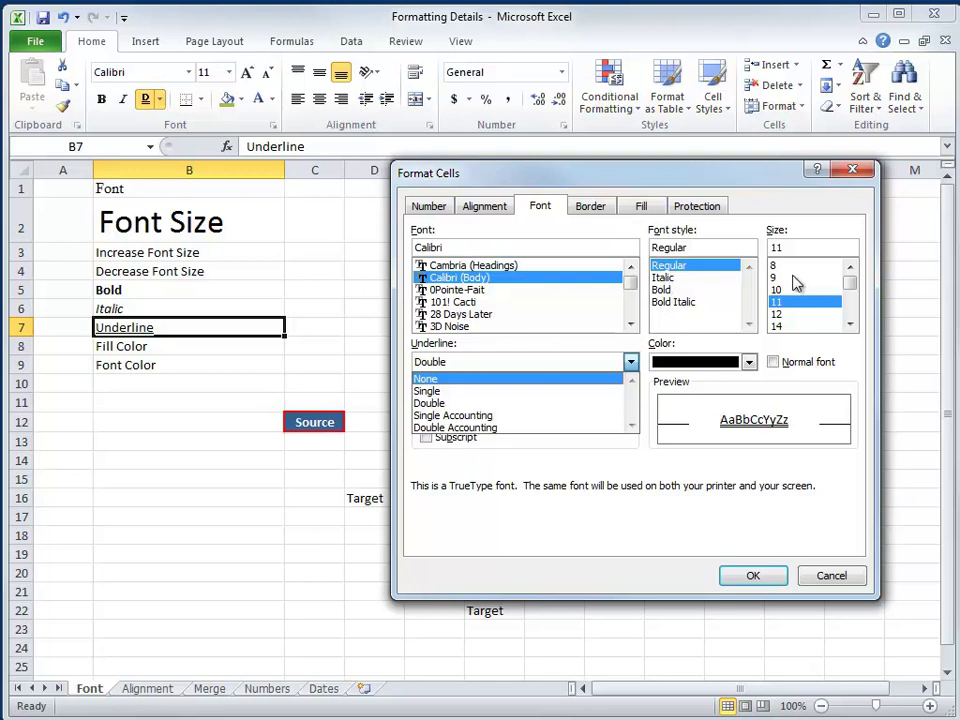
key("Tab")
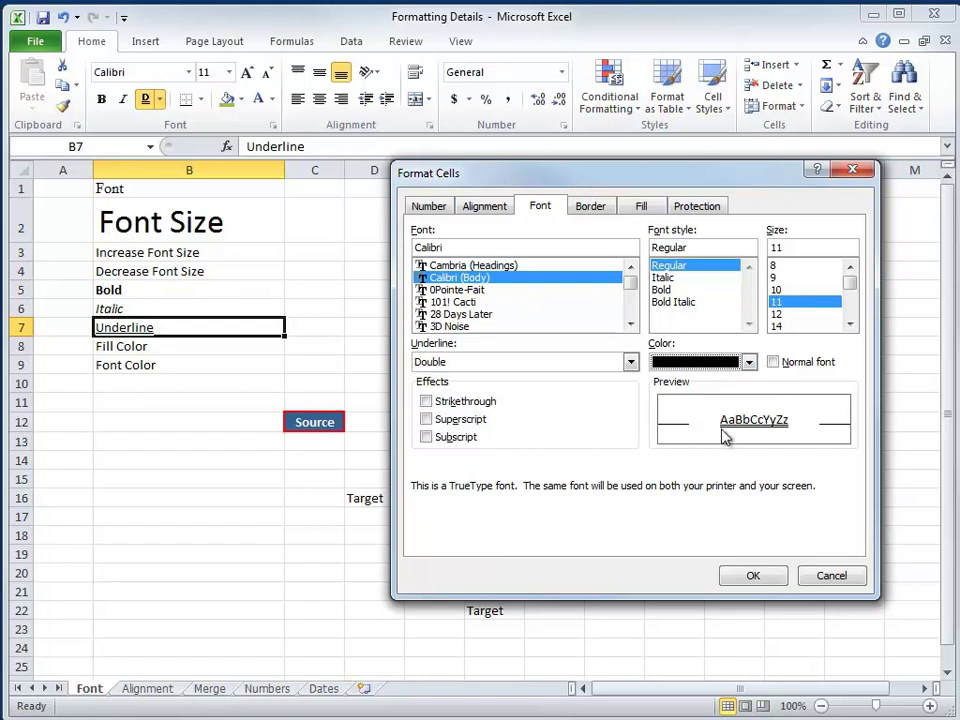
left_click_drag(849, 287, 855, 330)
left_click(780, 326)
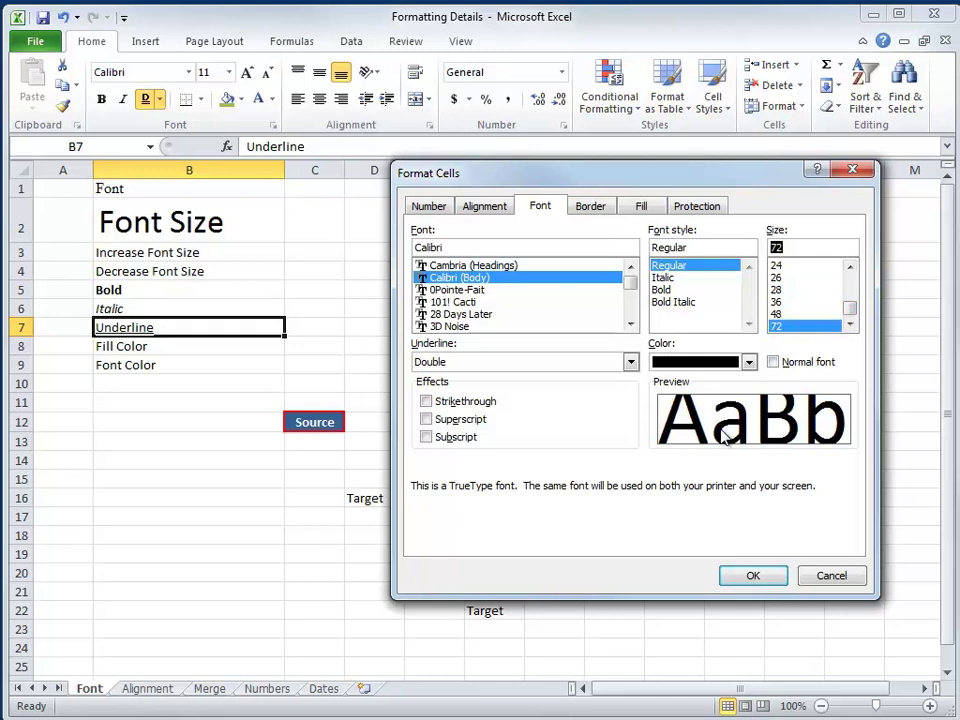
left_click(755, 577)
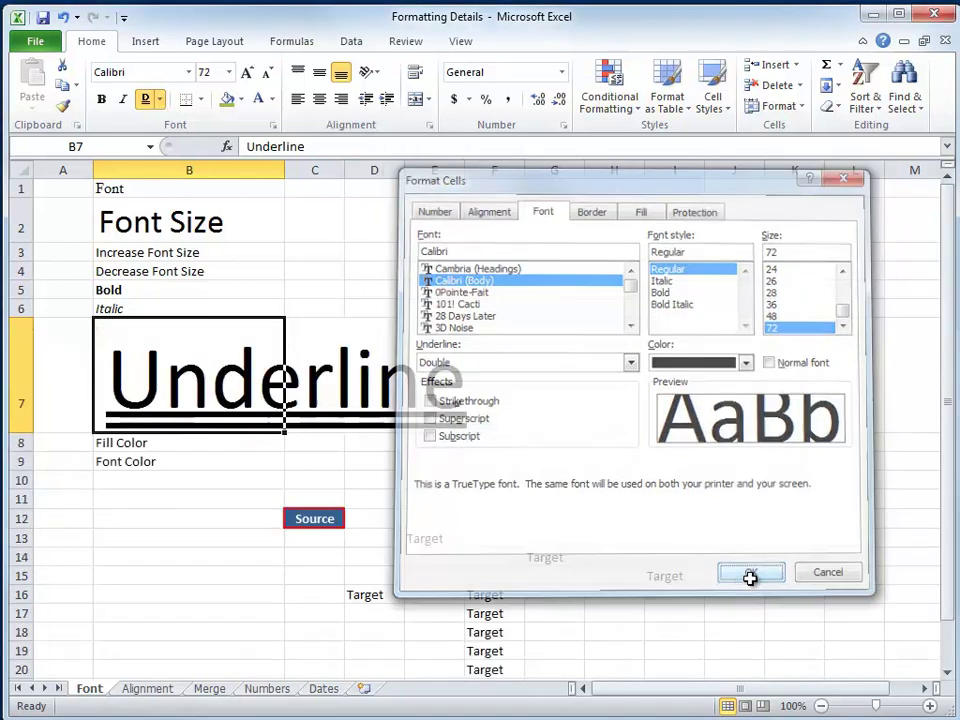
Undo B7's 72-point double underline and fill cell B8 with orange
left_click(66, 22)
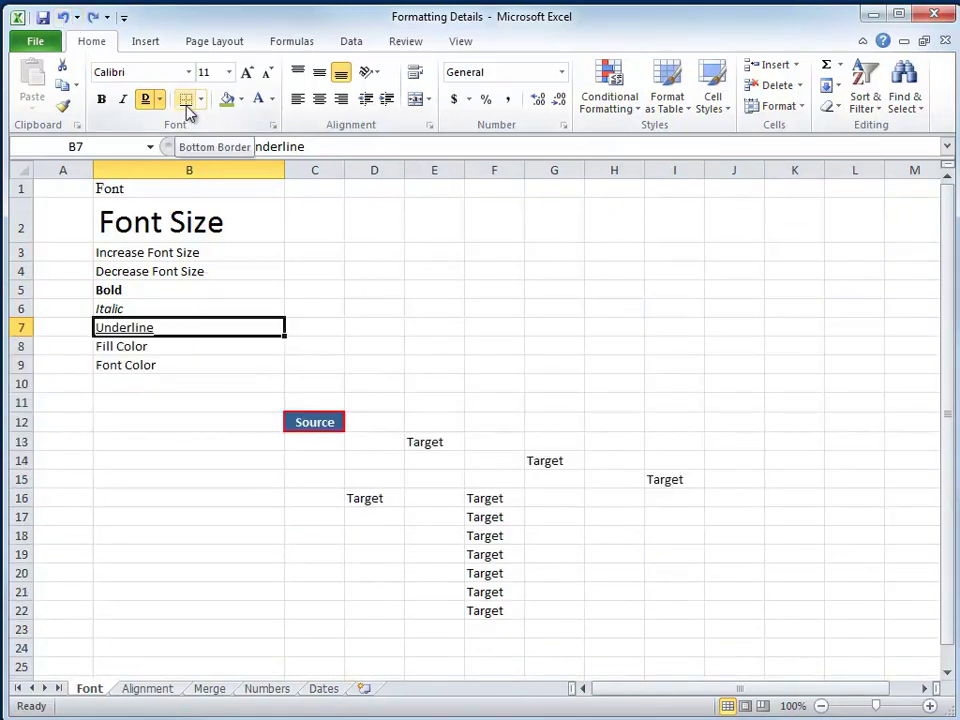
left_click(137, 345)
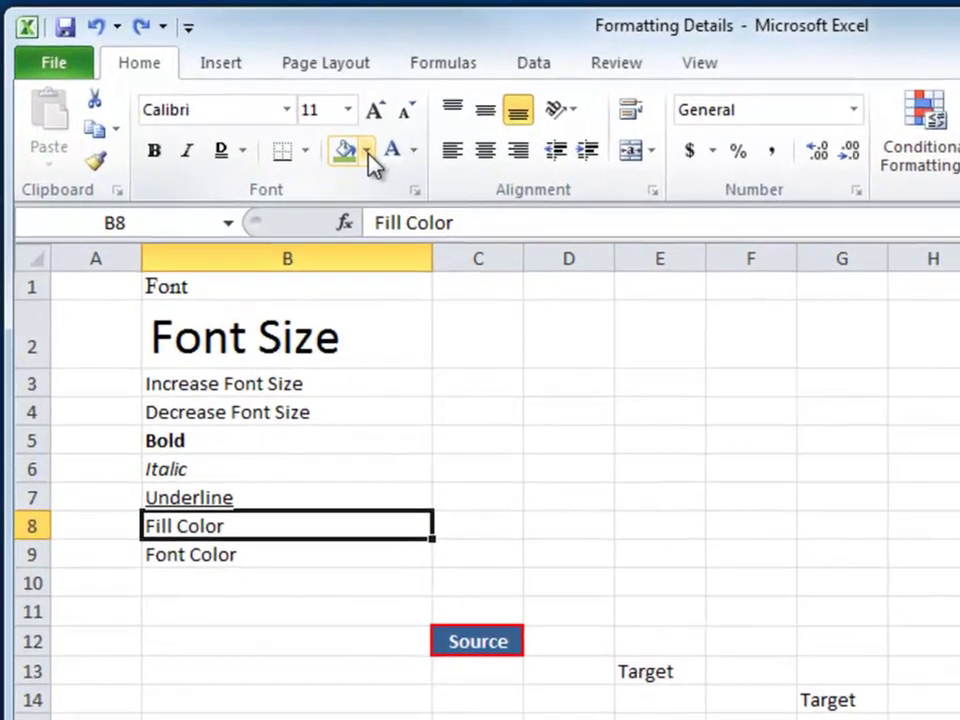
left_click(298, 122)
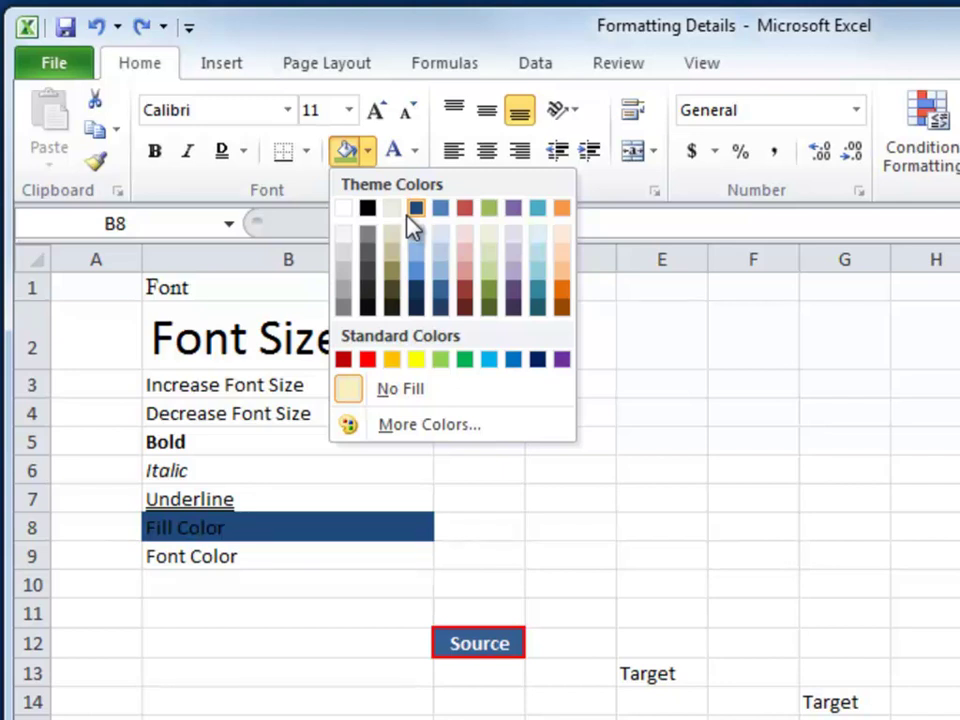
left_click(185, 530)
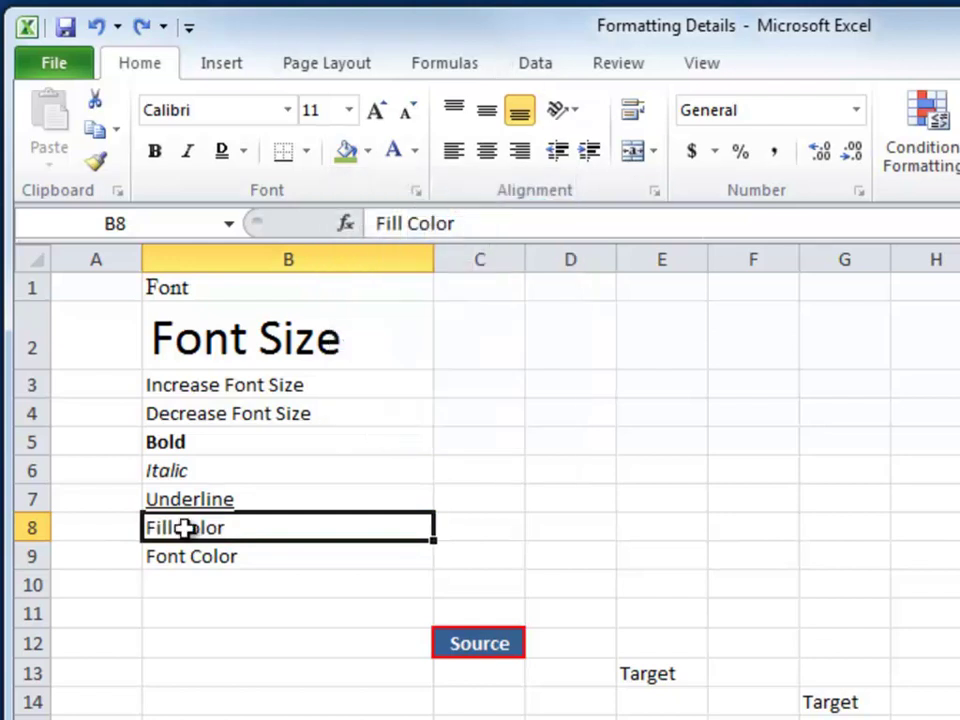
left_click(367, 156)
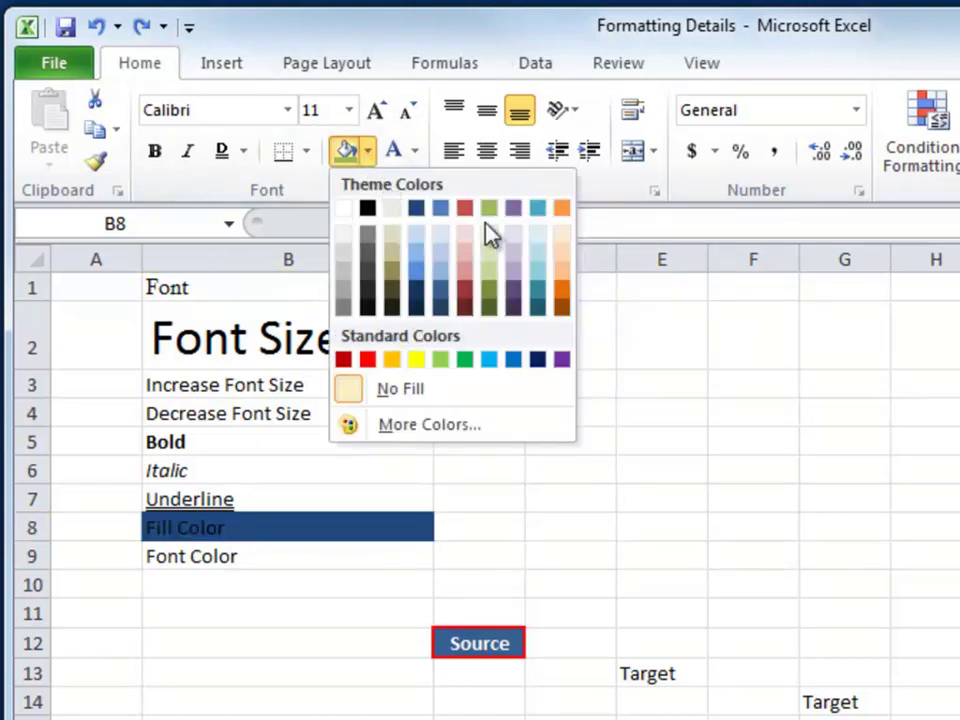
left_click(562, 210)
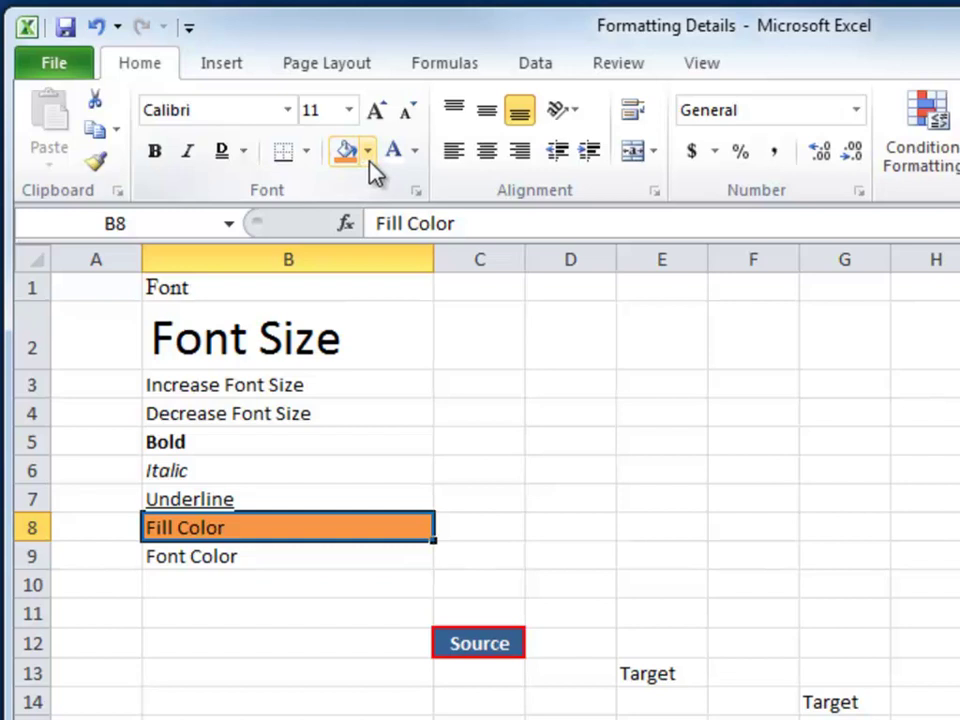
left_click(369, 153)
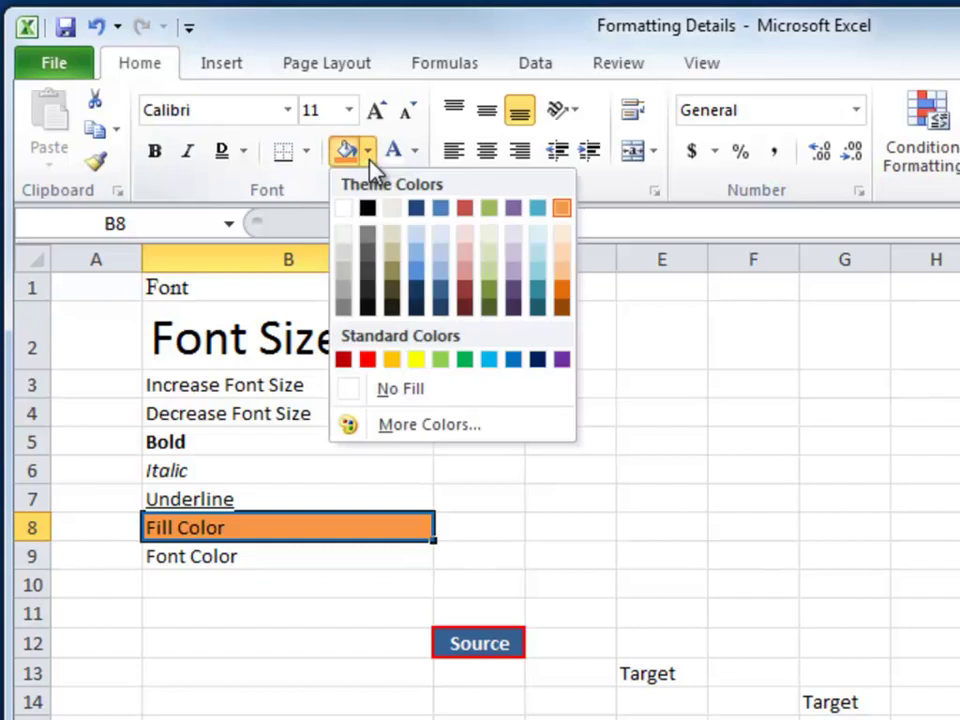
left_click(418, 39)
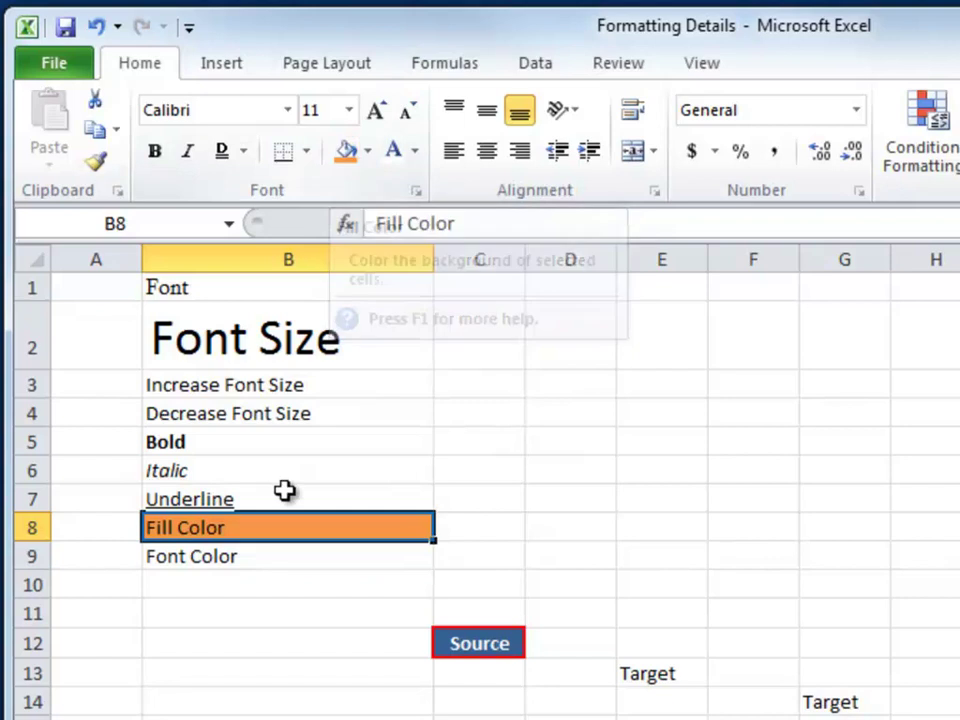
left_click(214, 553)
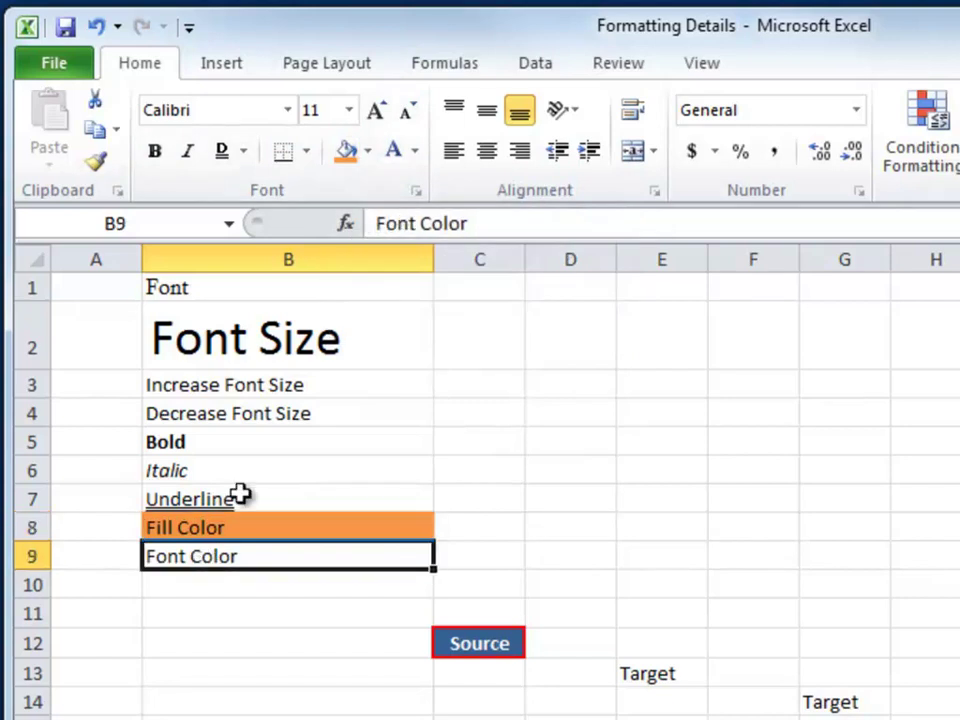
Change the Font Color sample text in B9 to a blue theme colour
left_click(393, 152)
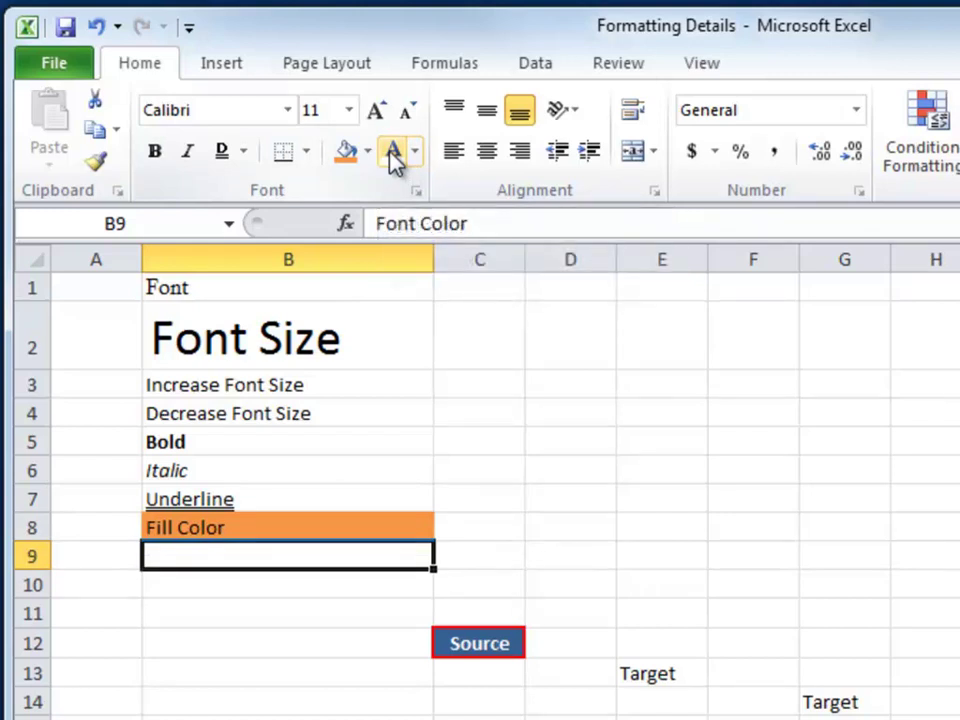
left_click(414, 152)
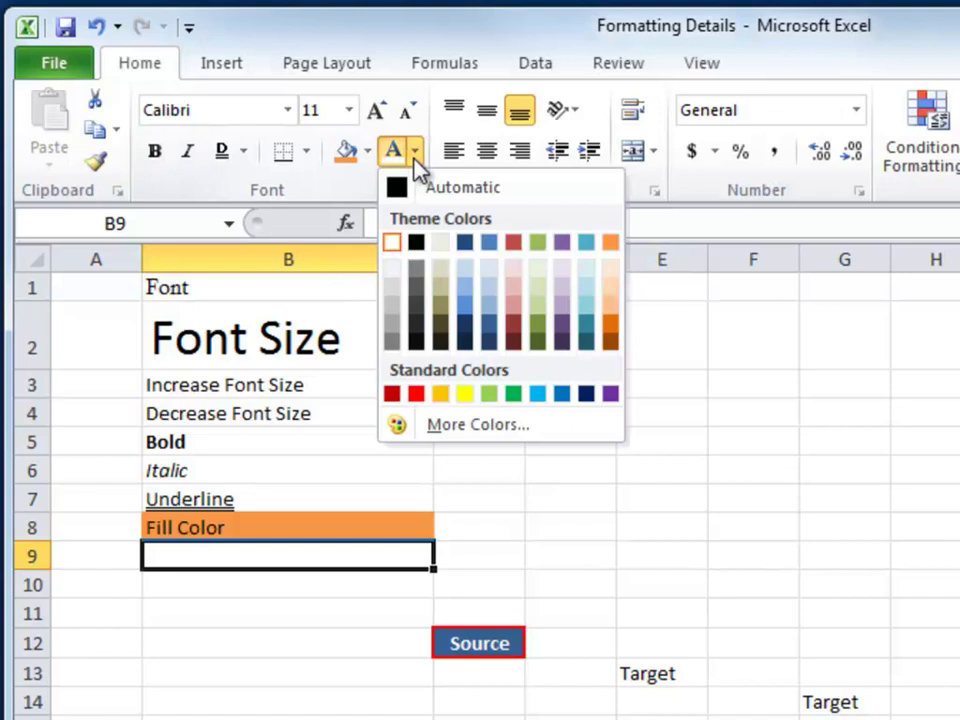
left_click(489, 243)
left_click(486, 643)
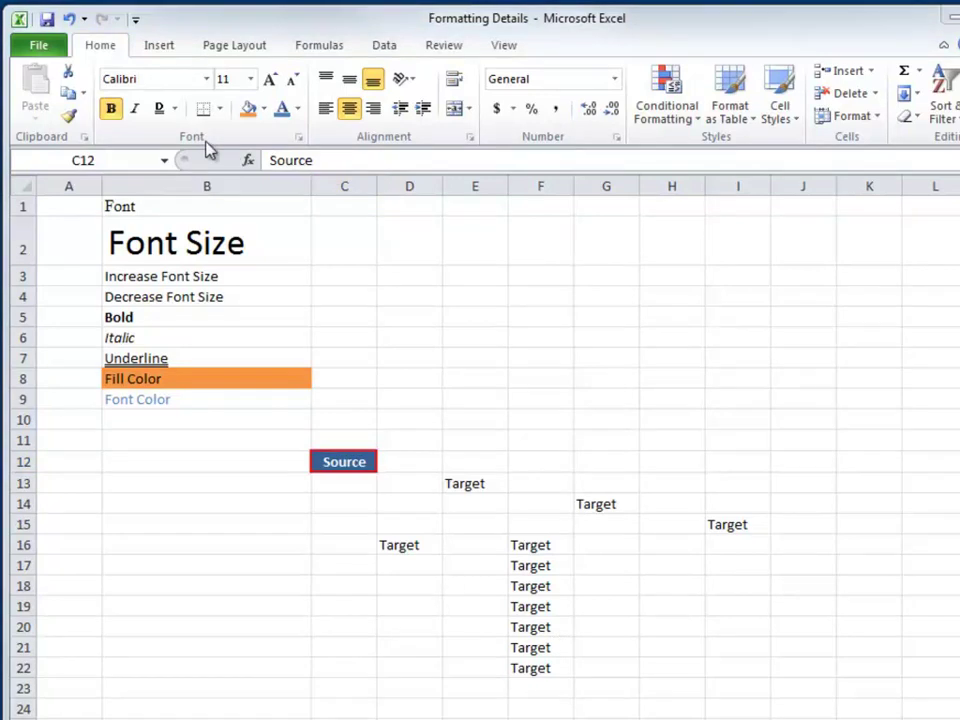
Use Format Painter to copy Source cell C12's formatting onto the Target in E13
left_click(68, 115)
left_click(358, 31)
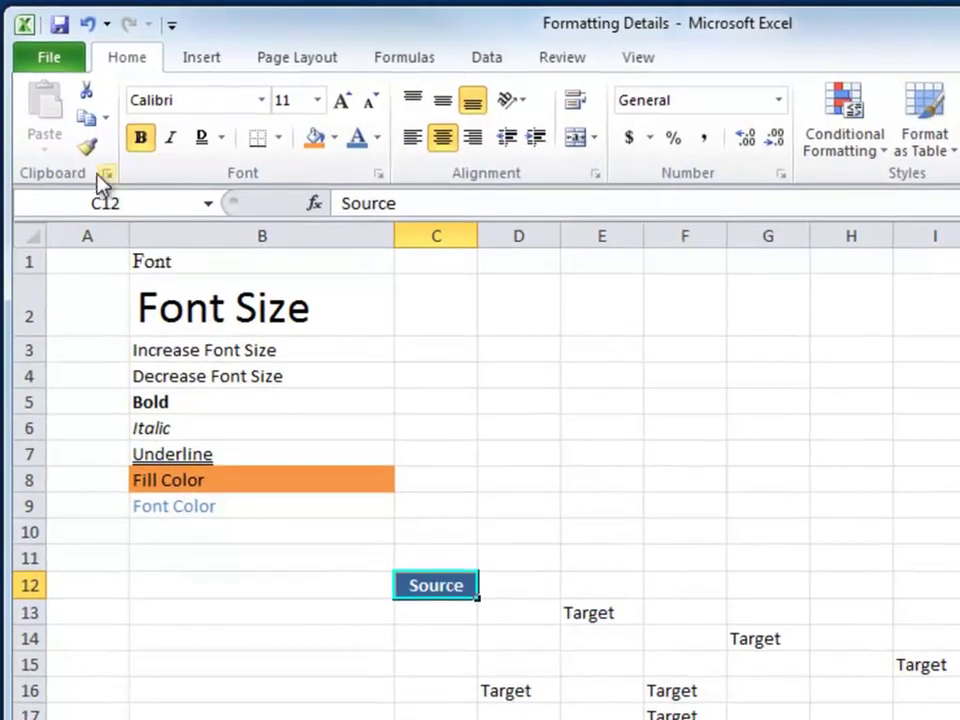
left_click(89, 150)
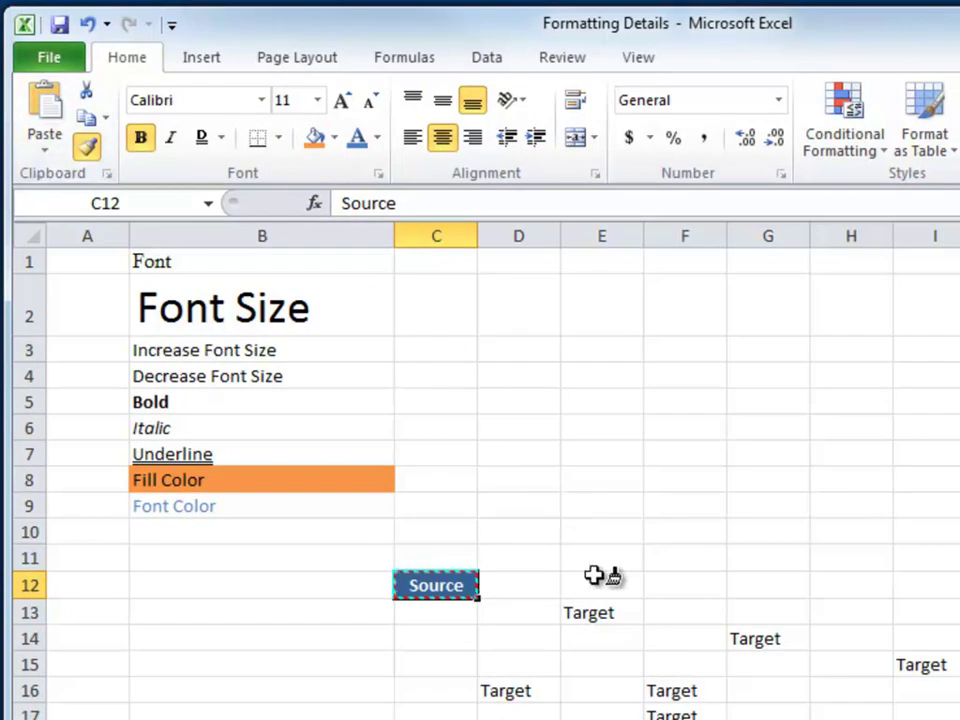
left_click(601, 612)
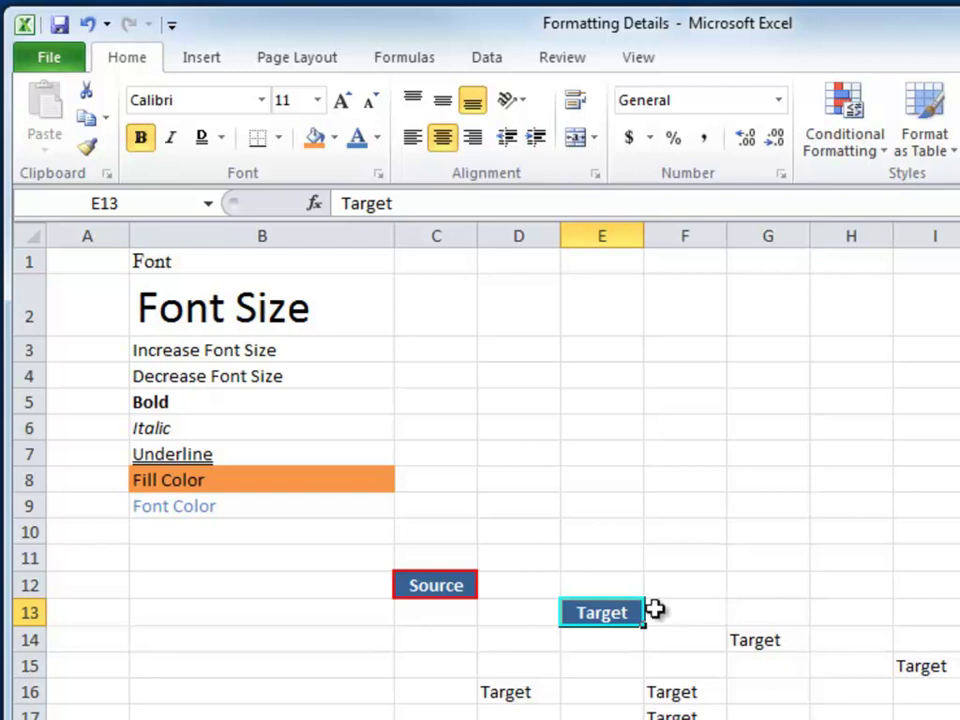
Paint C12's Source formatting onto Targets G14, I15, D16 and F16:F22 in one pass
left_click(420, 586)
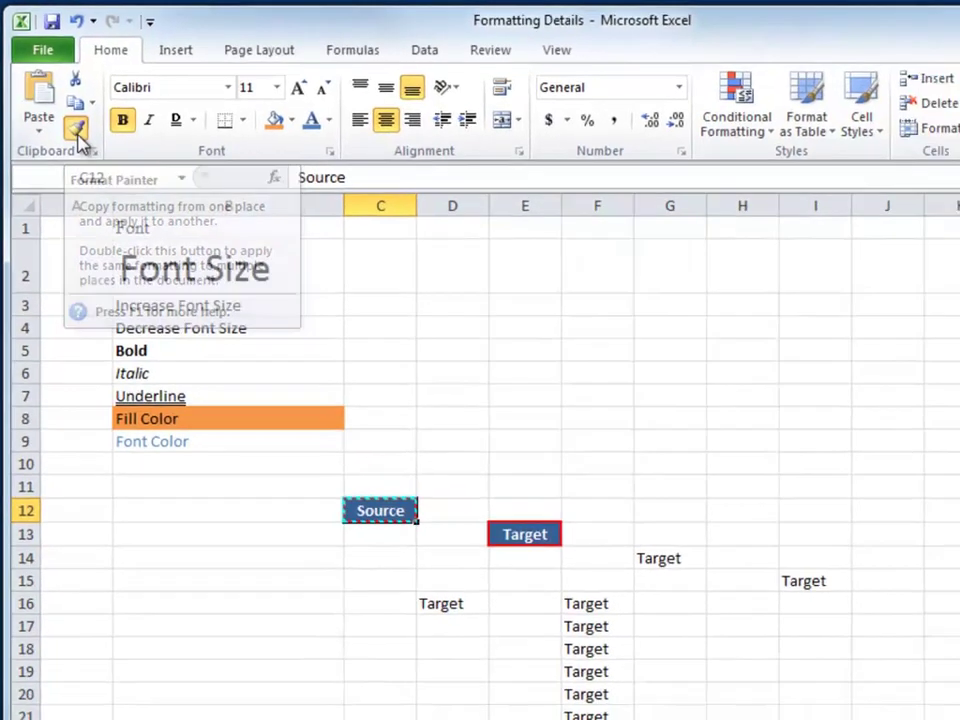
left_click(88, 152)
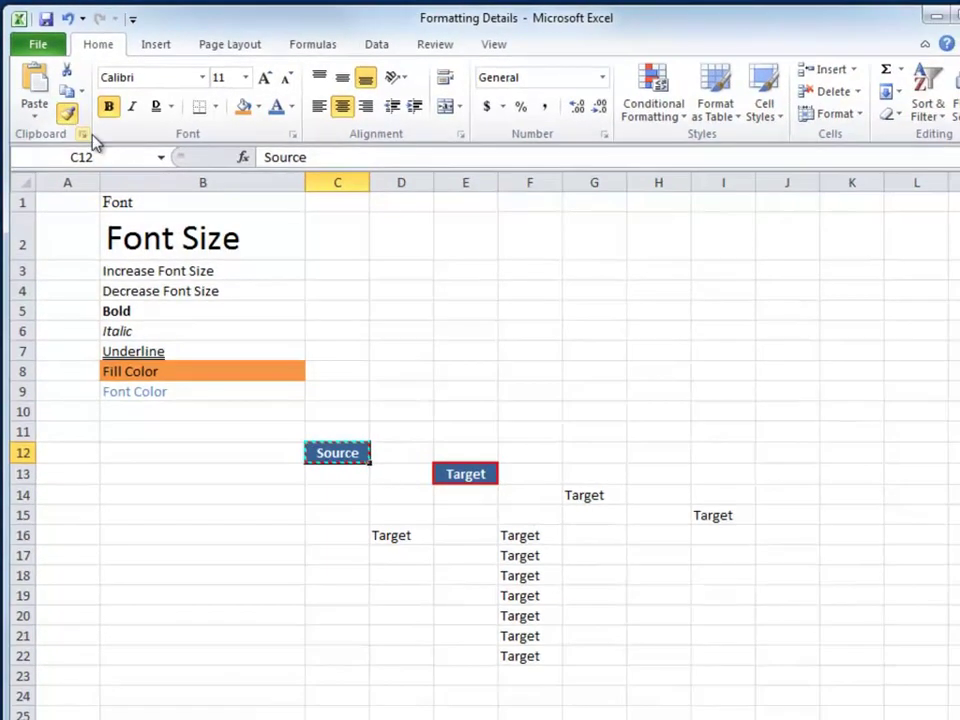
left_click(576, 495)
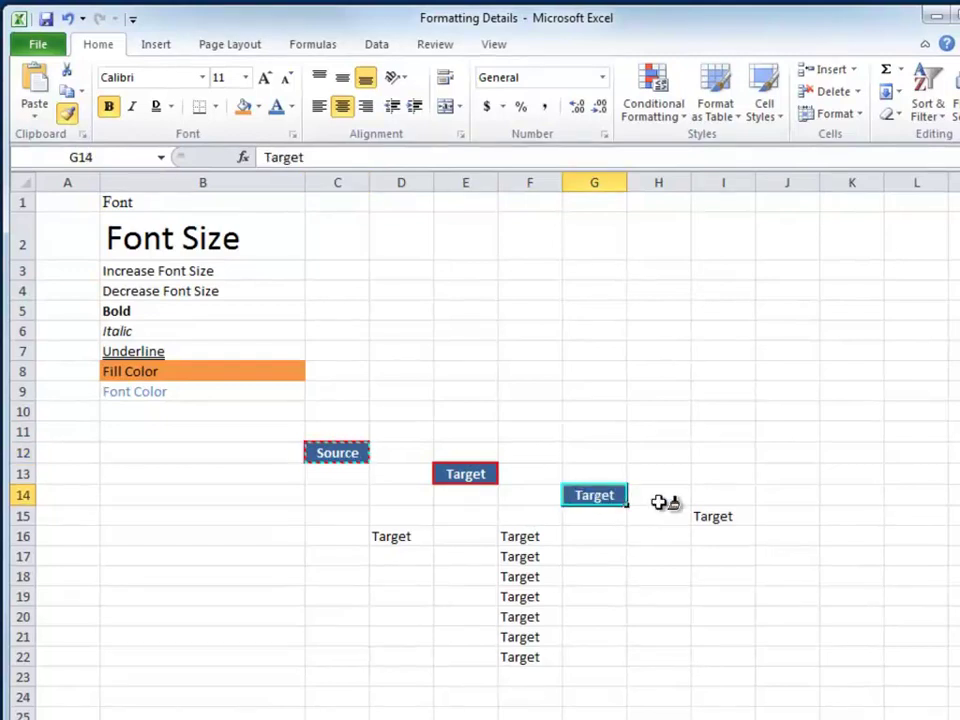
left_click(710, 516)
left_click(391, 537)
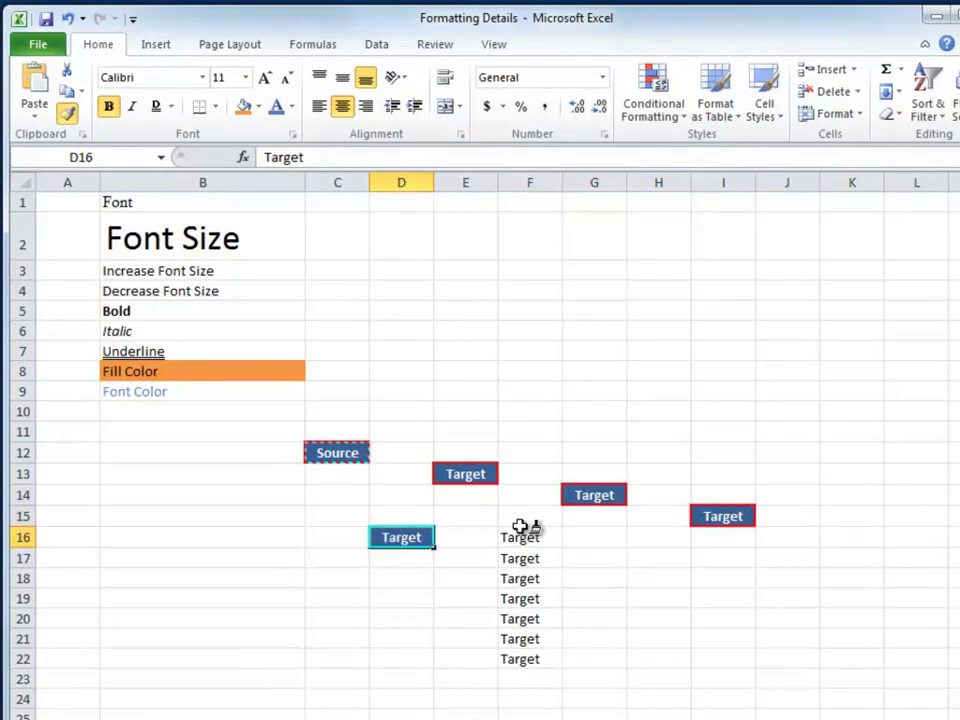
left_click(520, 538)
left_click_drag(520, 538, 521, 660)
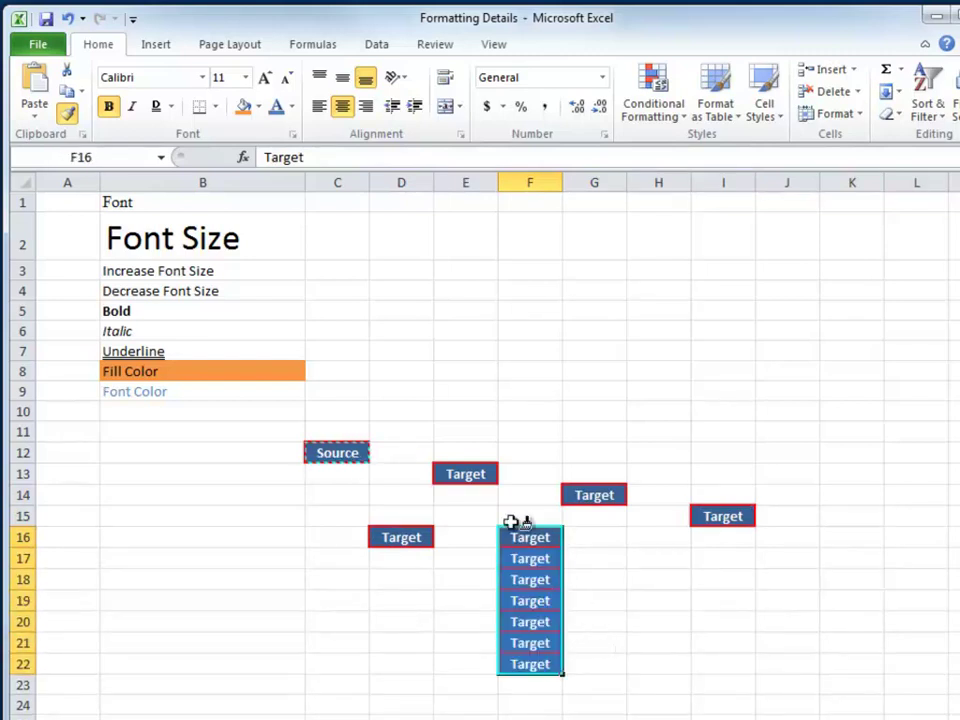
left_click(67, 117)
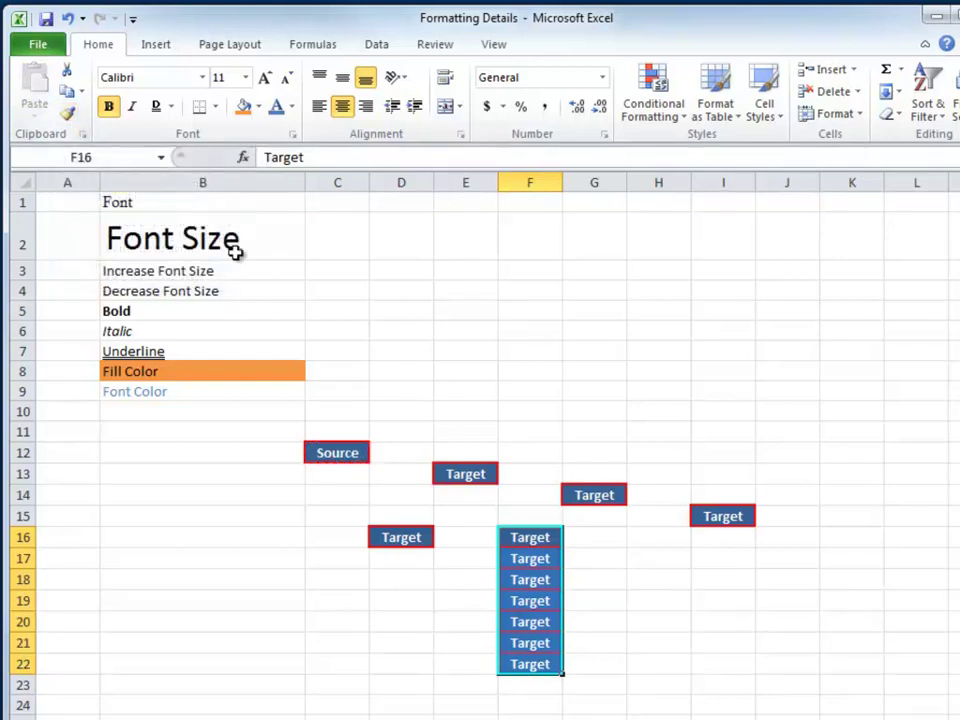